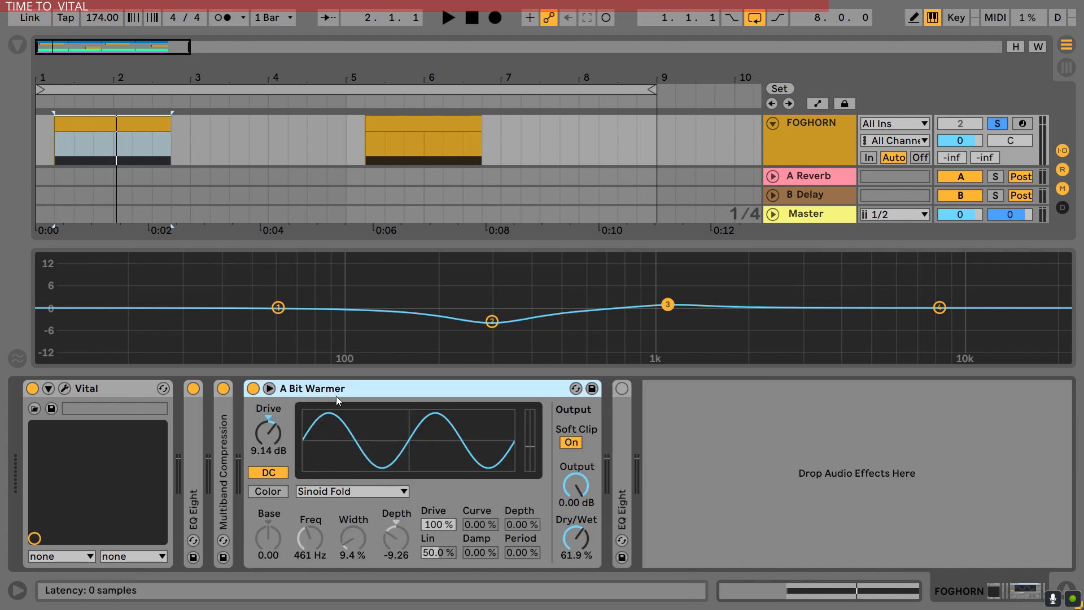
Play the foghorn while examining the A Bit Warmer saturator's drive and bands 3 and 4 of the last EQ Eight
click(272, 431)
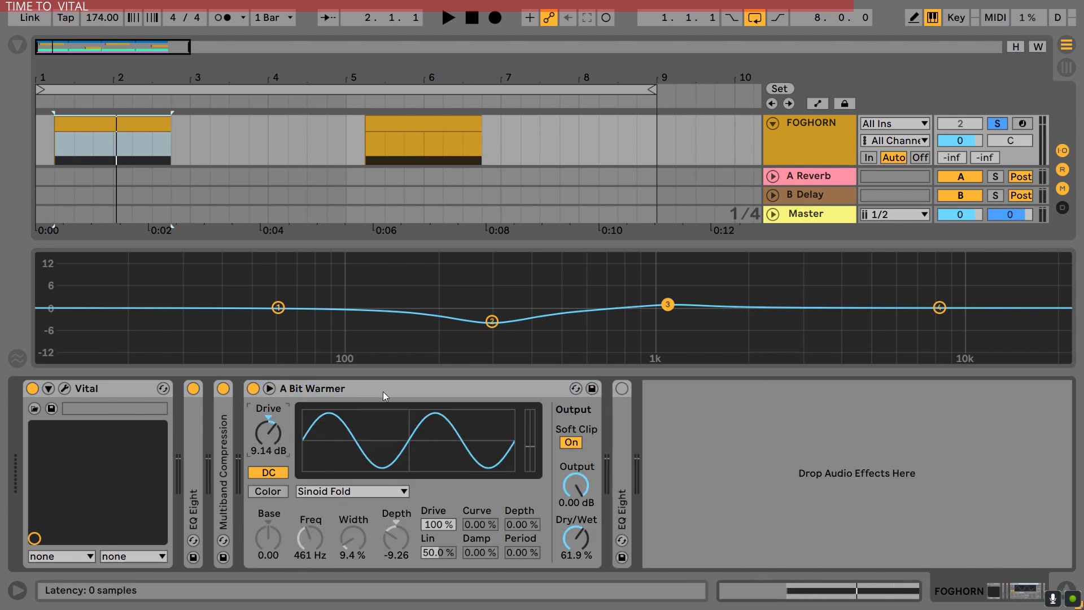
key(space)
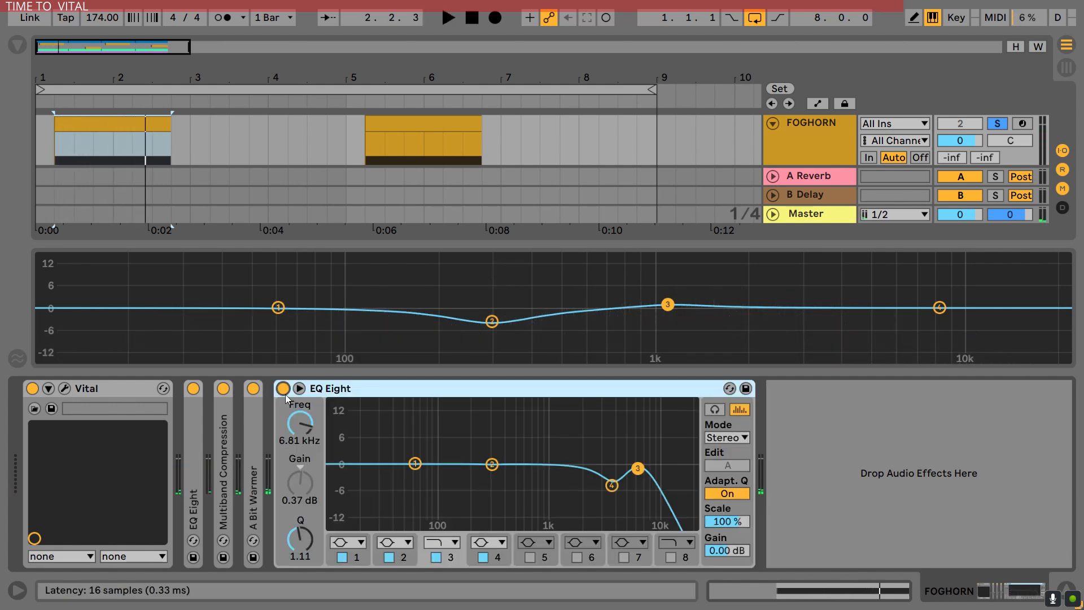
click(637, 470)
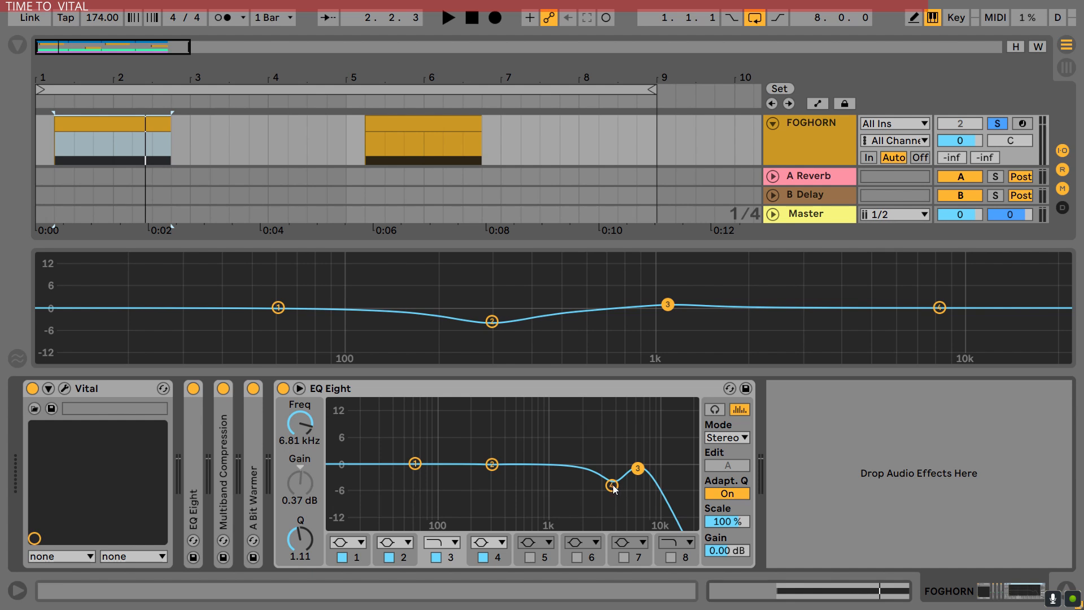
click(613, 487)
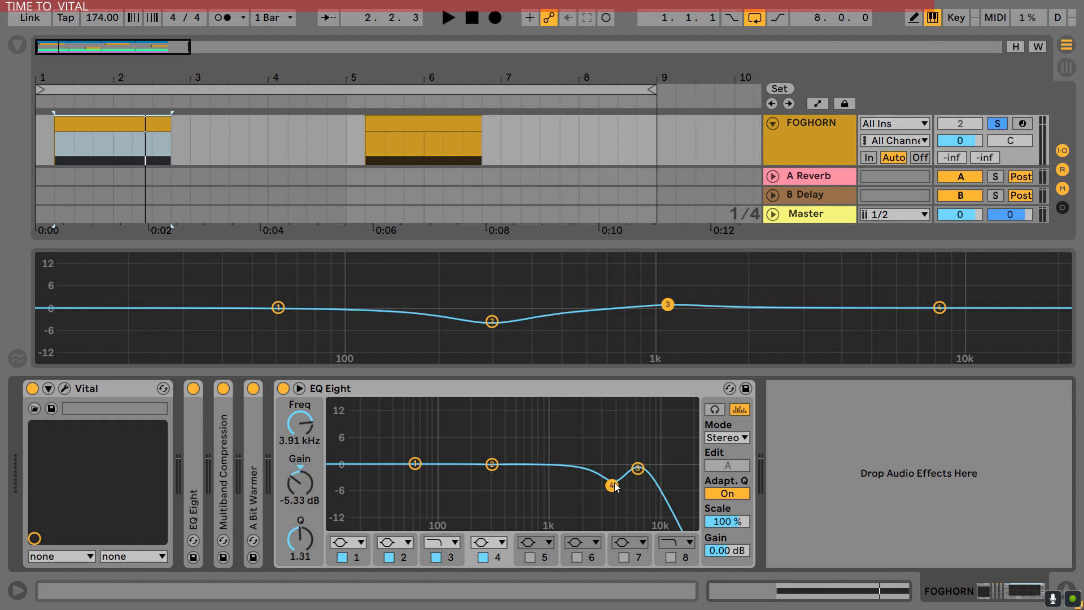
click(518, 390)
Show all band settings of the last EQ Eight and compare the playing foghorn with that EQ bypassed and active
key(space)
click(300, 389)
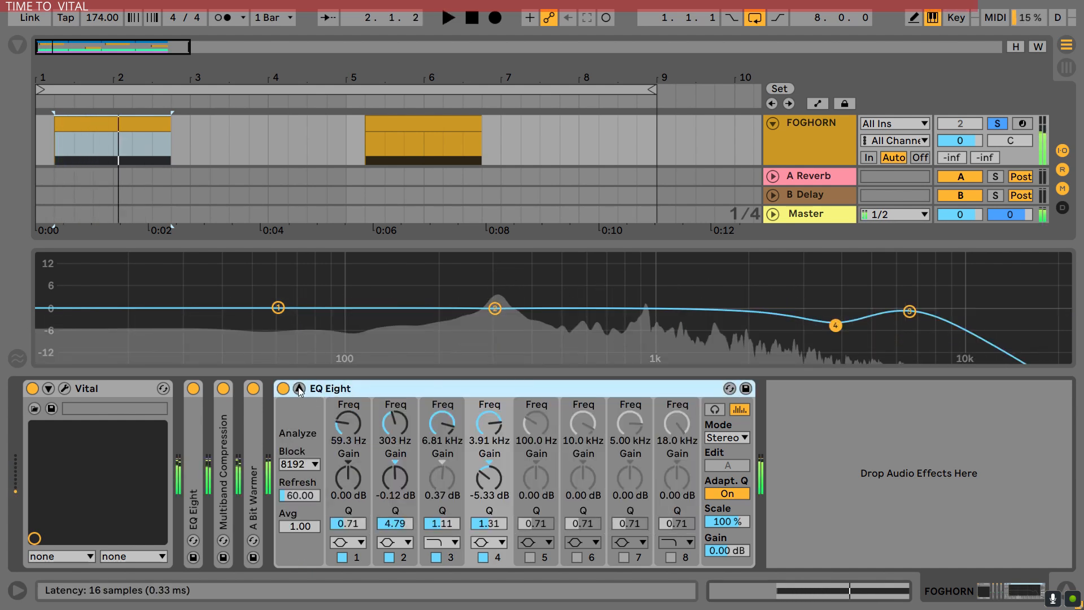
key(space)
key(space)
click(283, 389)
key(space)
key(space)
click(284, 389)
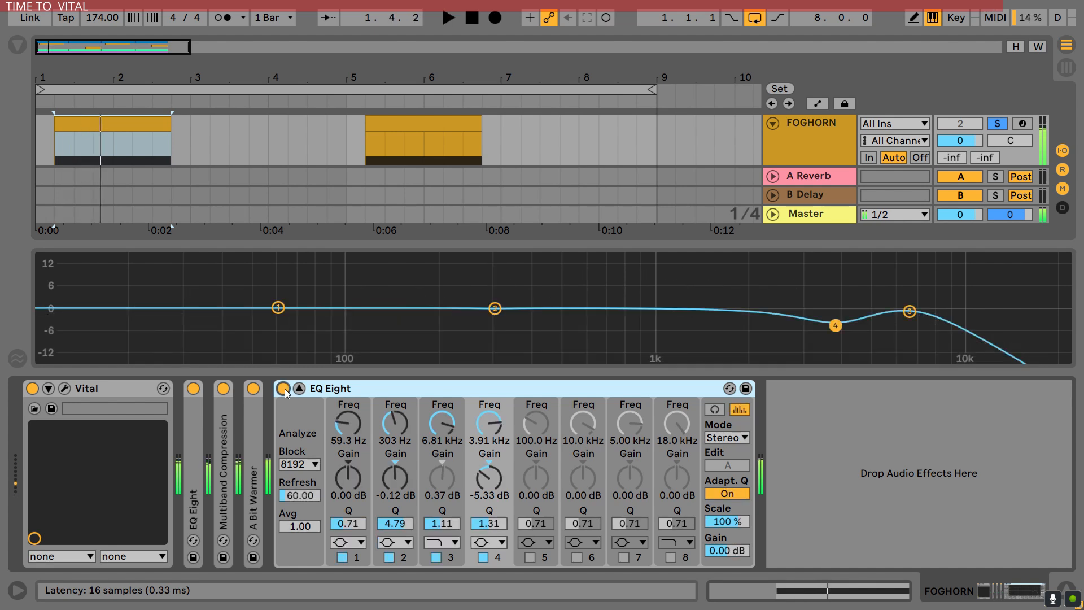
key(space)
click(284, 390)
key(space)
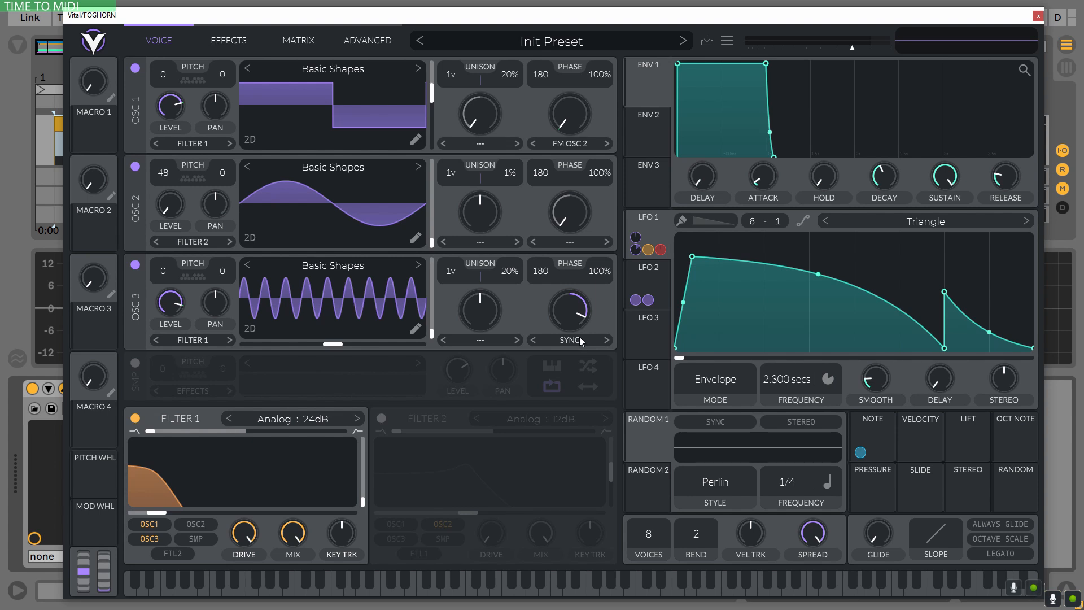
Compare the foghorn sound with oscillator 3 and then Filter 1 switched off and back on
click(136, 264)
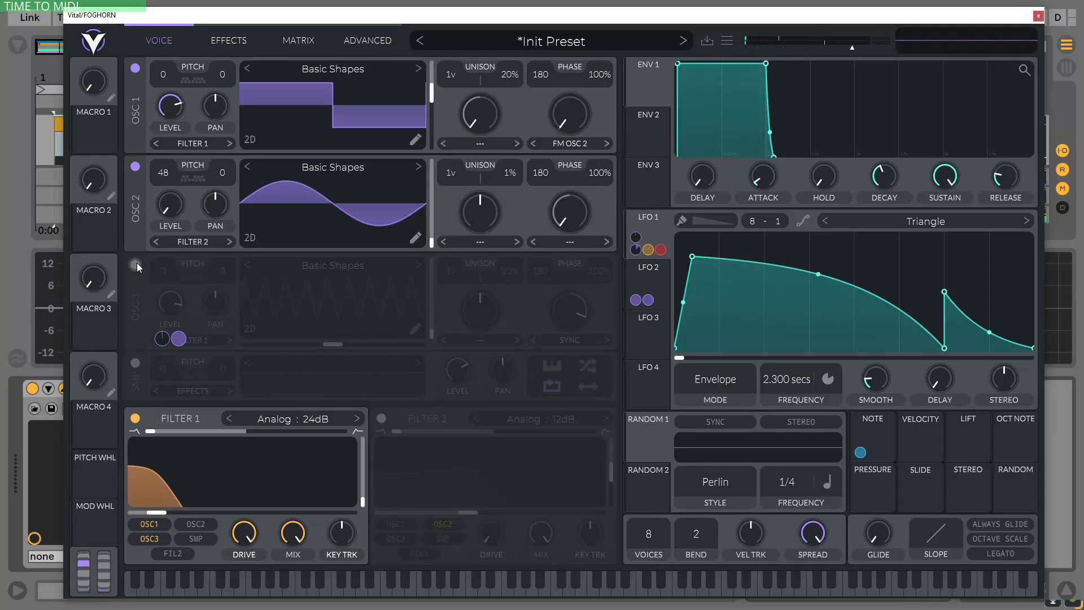
click(135, 265)
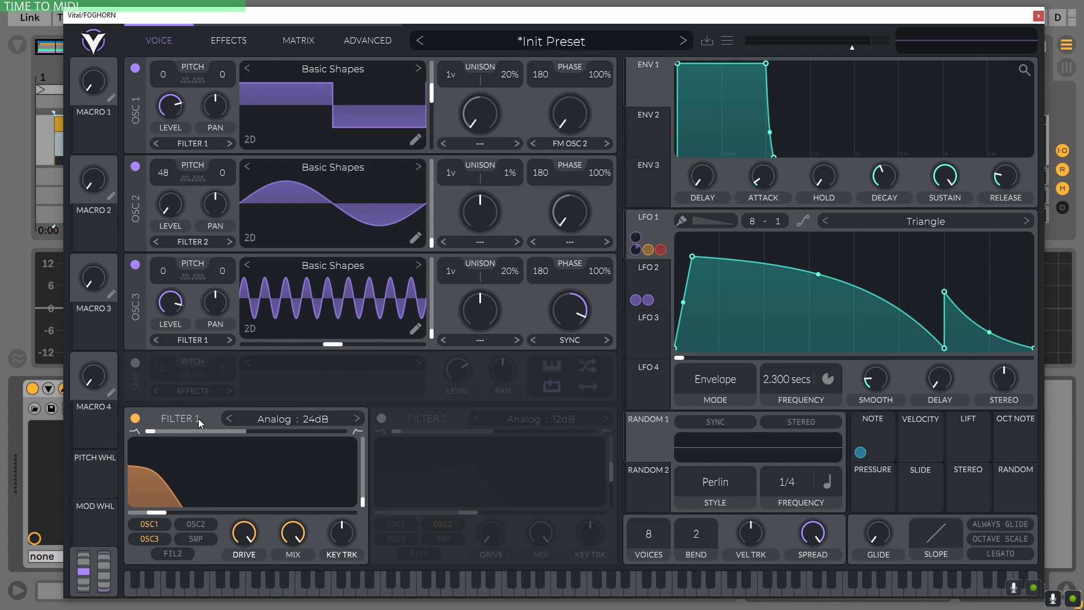
click(136, 417)
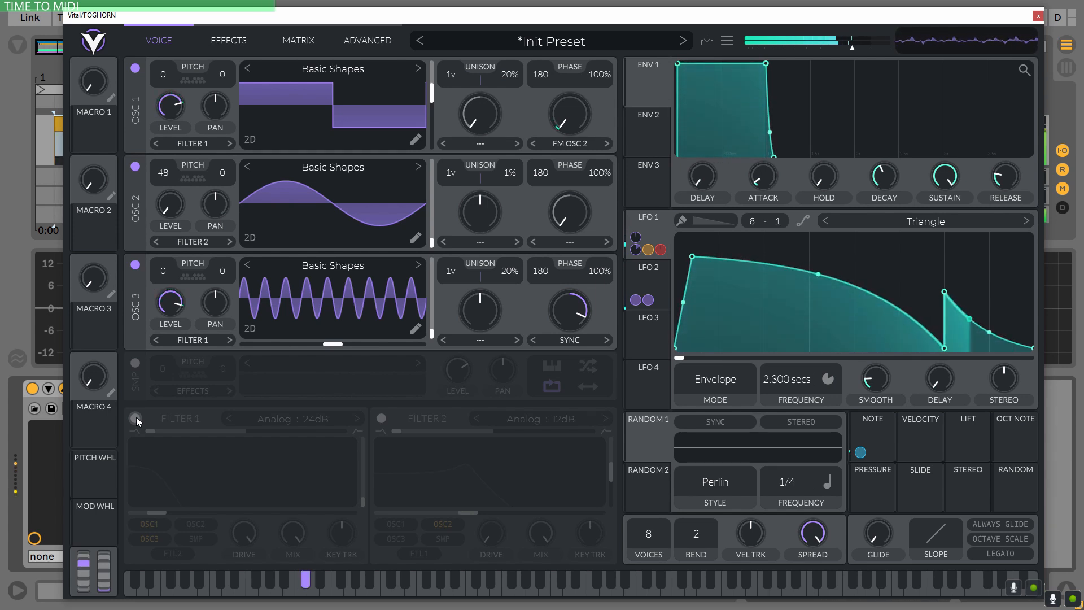
click(135, 418)
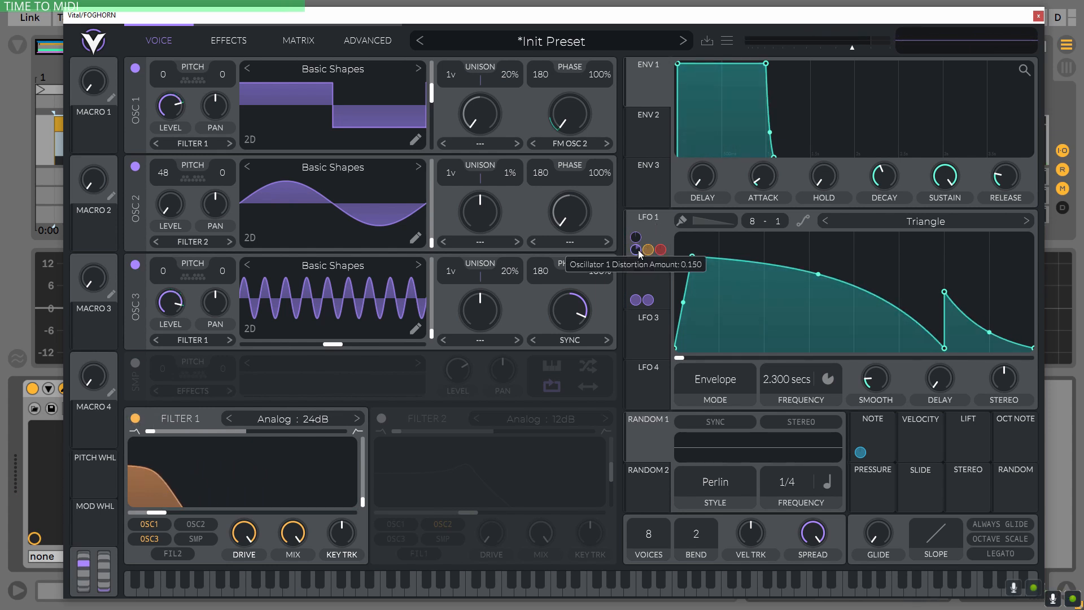
mouse_move(661, 254)
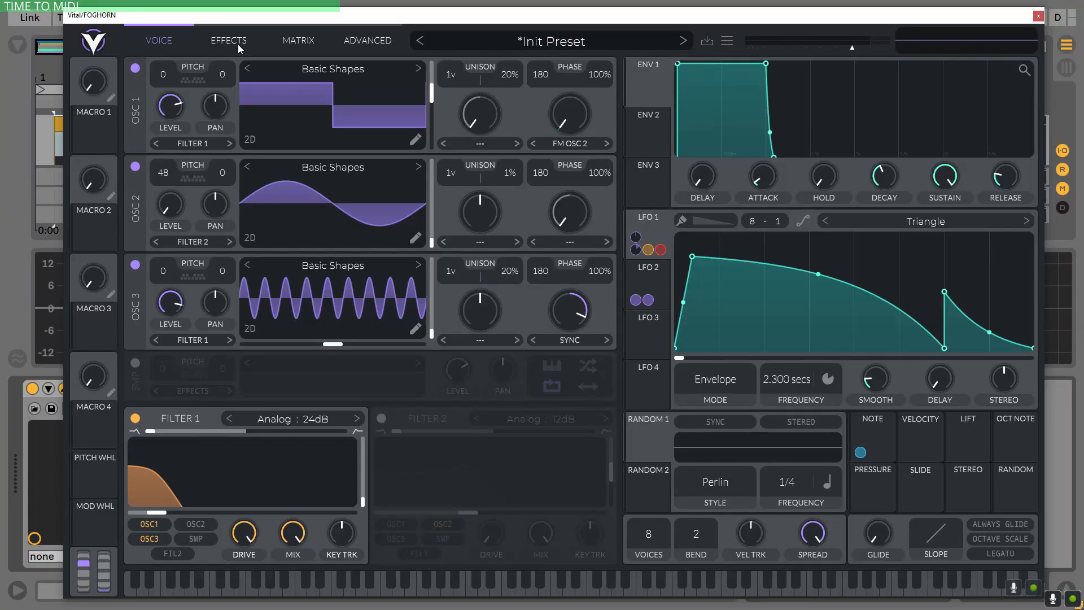
Show Vital's effects and compare the sound with the flanger removed from the chain and restored
click(232, 41)
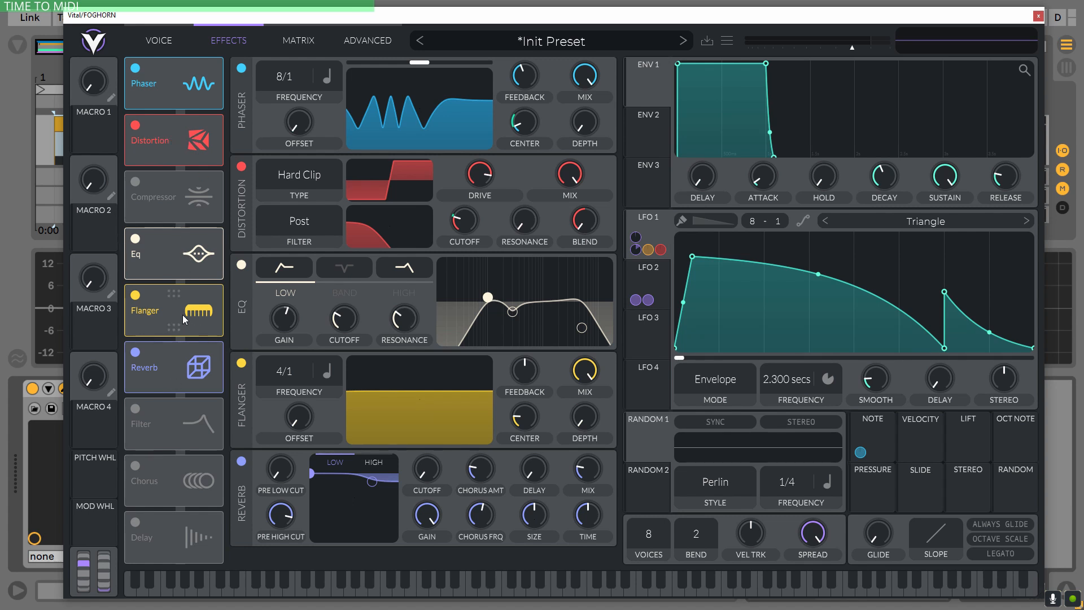
click(135, 295)
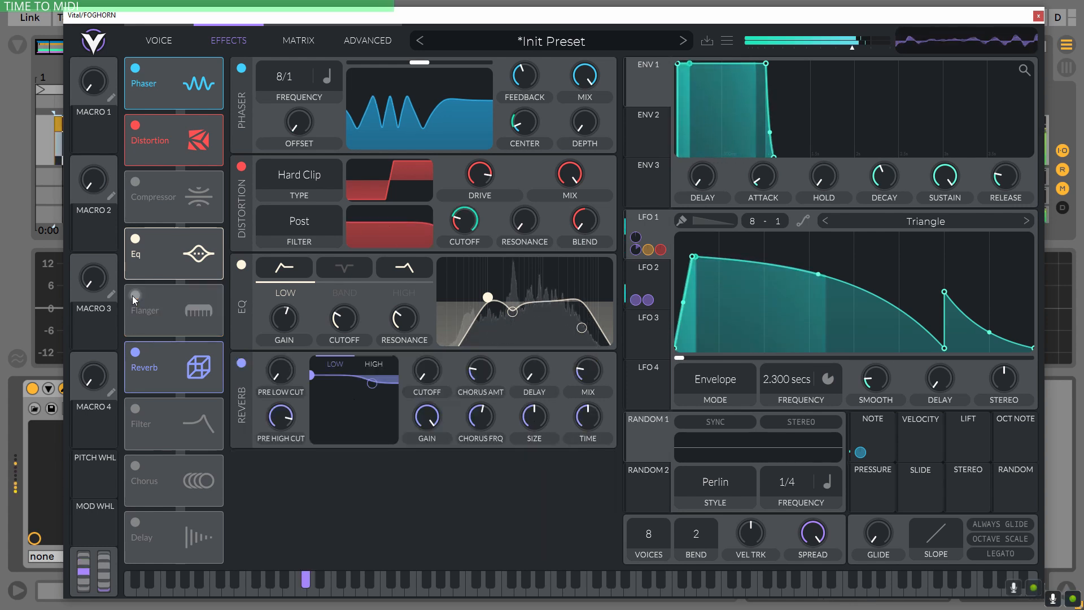
click(134, 296)
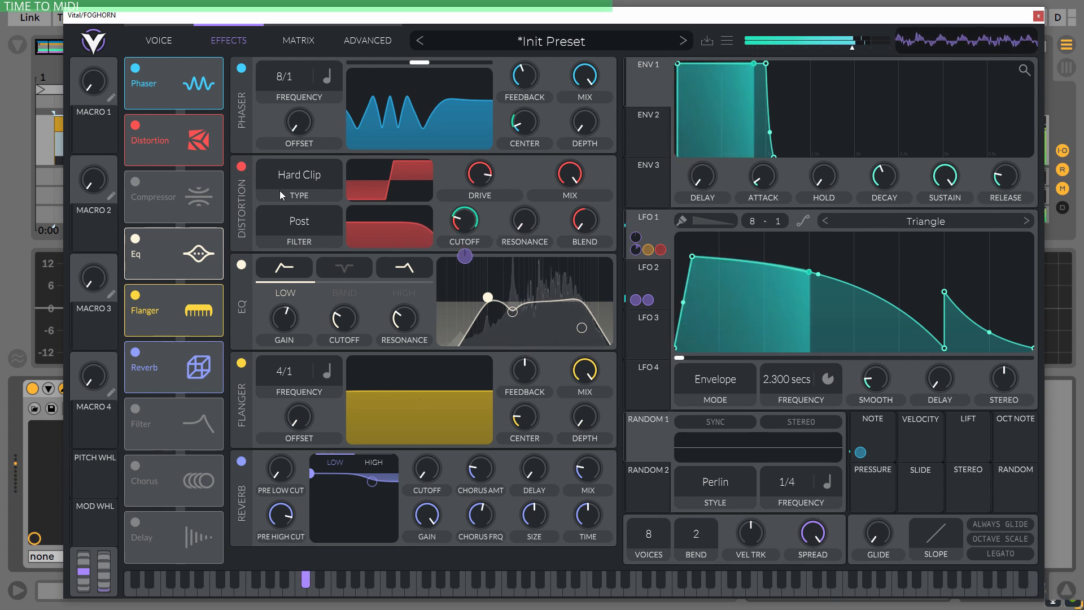
Compare the distortion with its filter set to None and back to Post, and select the EQ's middle band
click(306, 234)
click(289, 256)
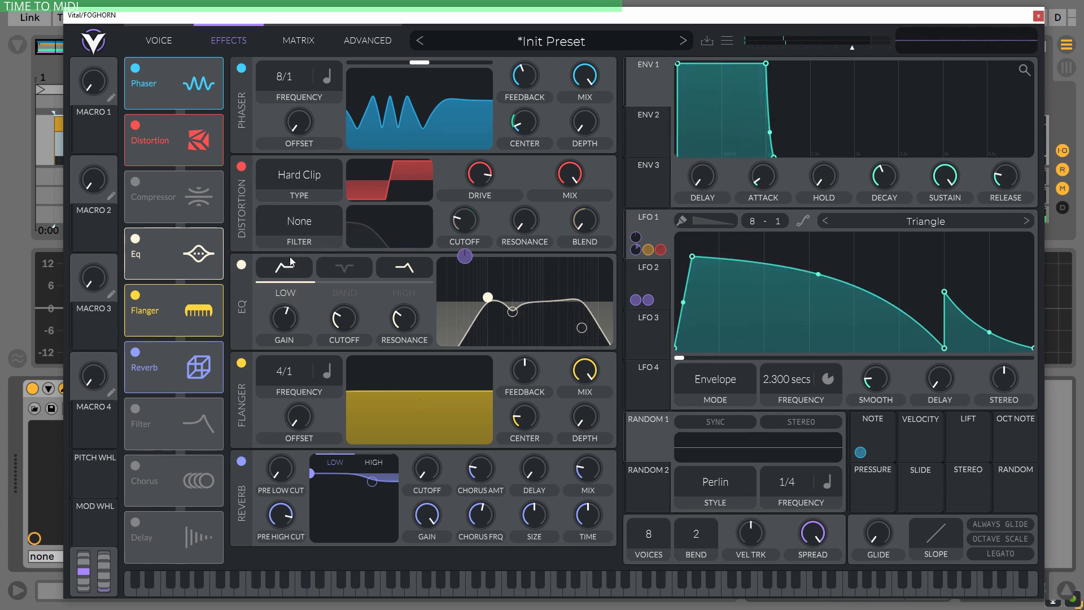
click(297, 221)
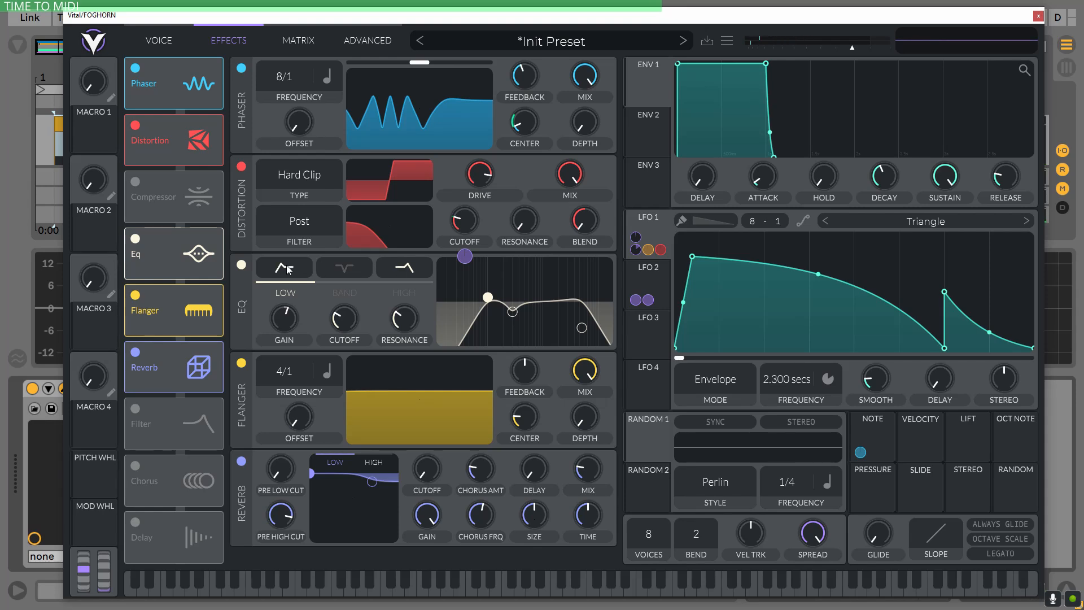
click(512, 312)
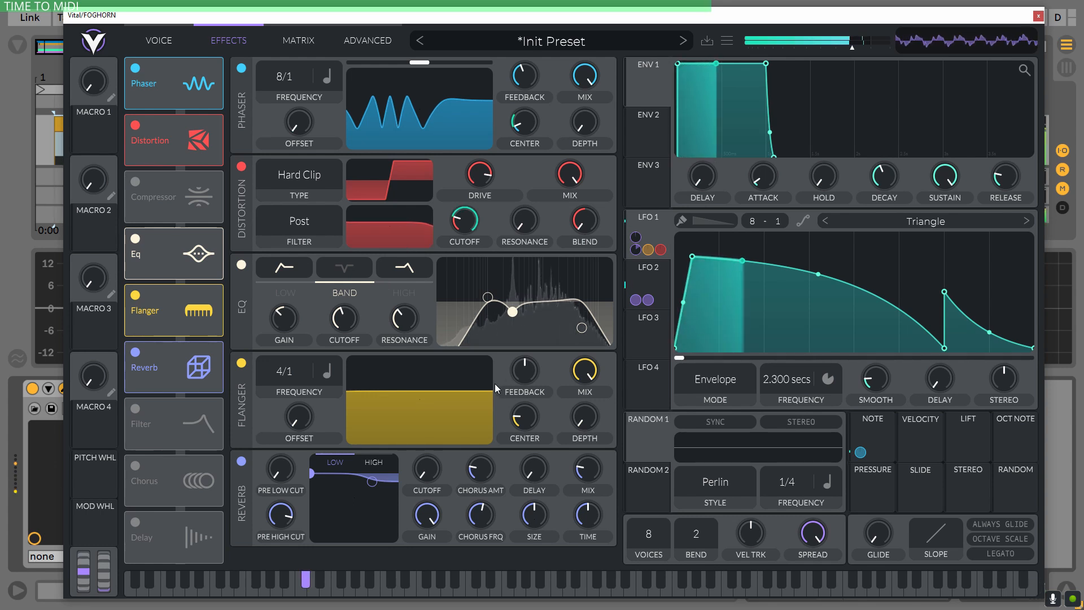
Compare the foghorn sound with the flanger and then the reverb bypassed and re-enabled
click(241, 363)
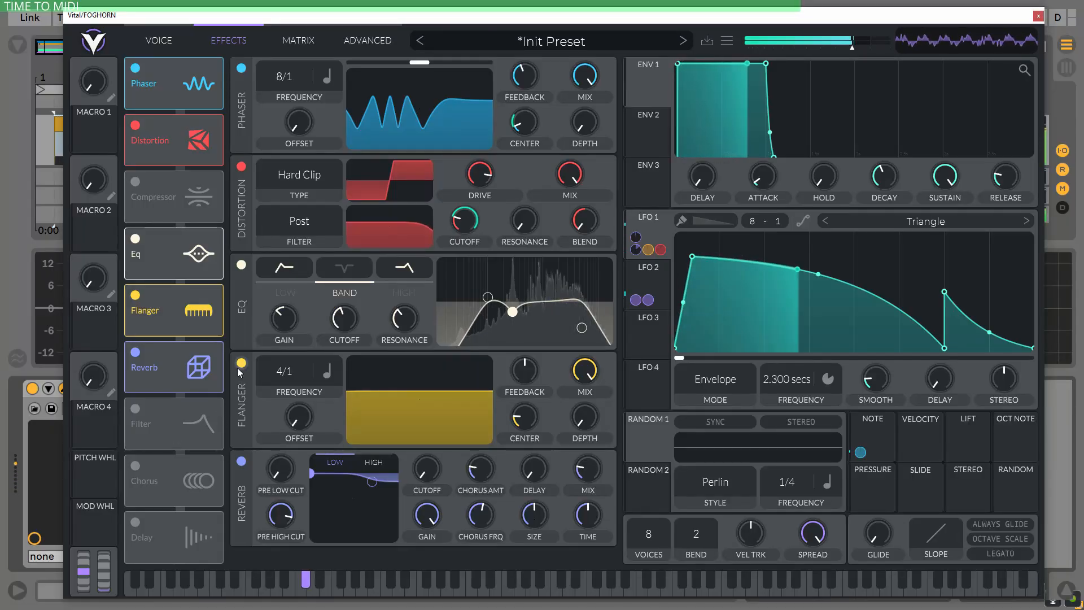
click(238, 368)
click(237, 370)
click(241, 460)
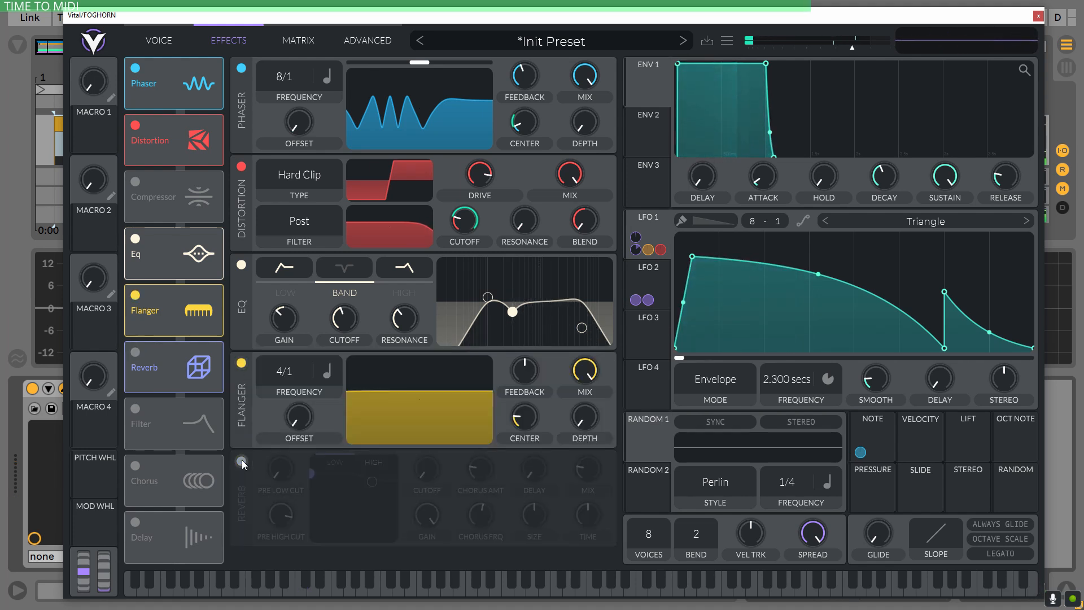
click(241, 460)
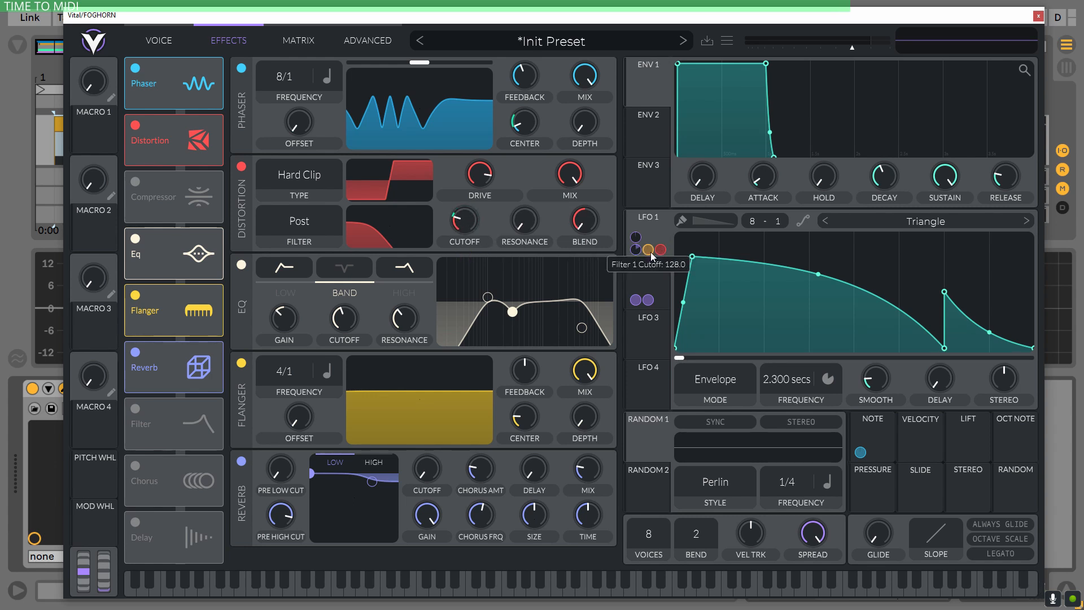
mouse_move(634, 238)
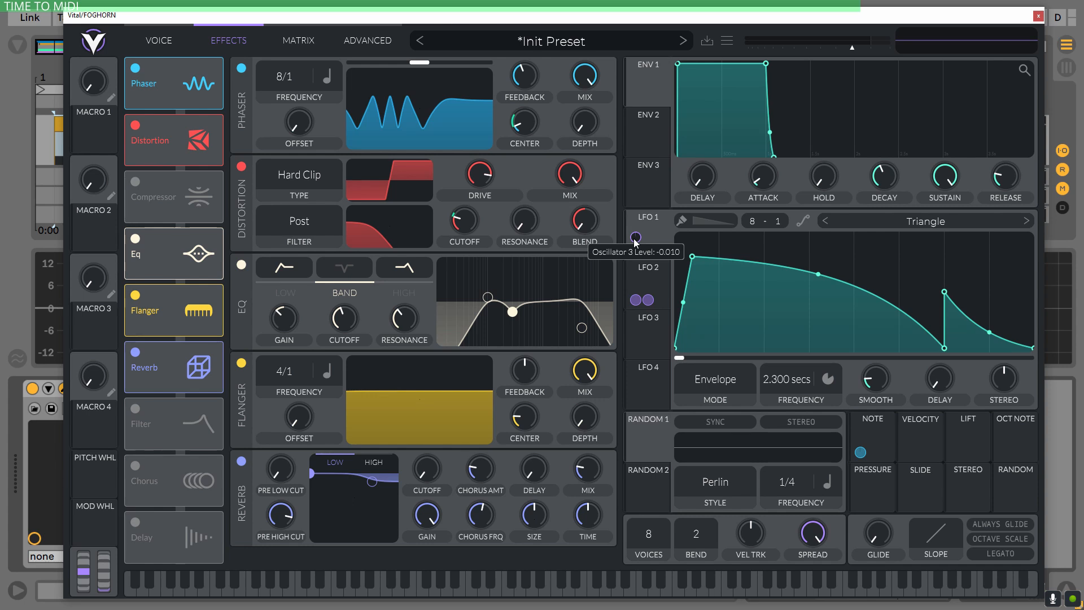